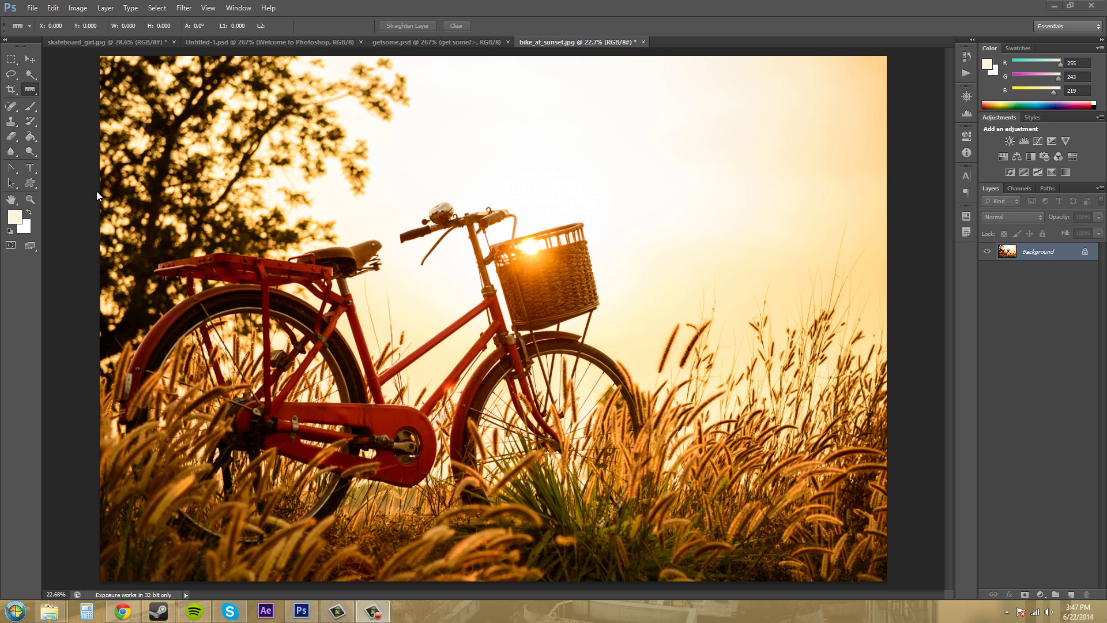
Pick the Rectangle tool, draw a trial light-coloured rectangle by the bike seat, then undo it
click(30, 182)
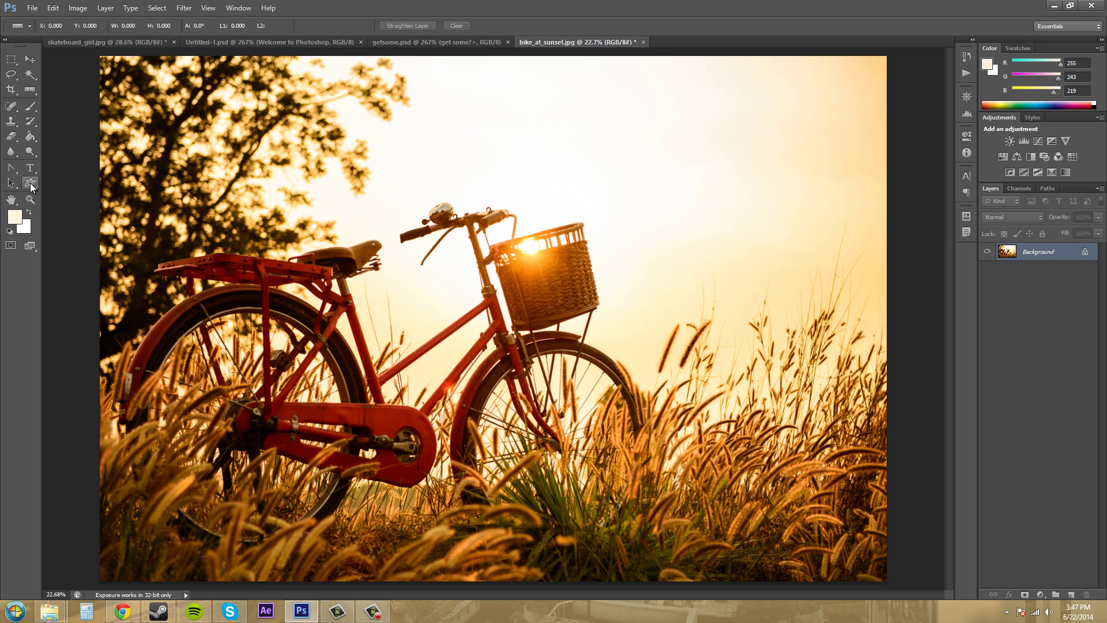
click(82, 182)
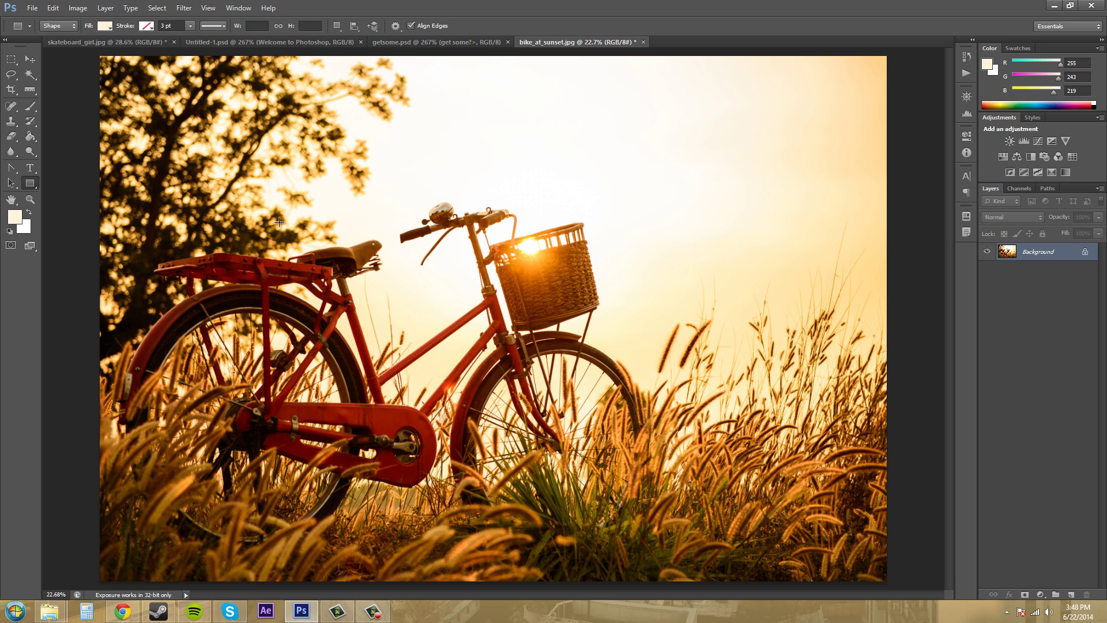
drag(250, 192, 391, 321)
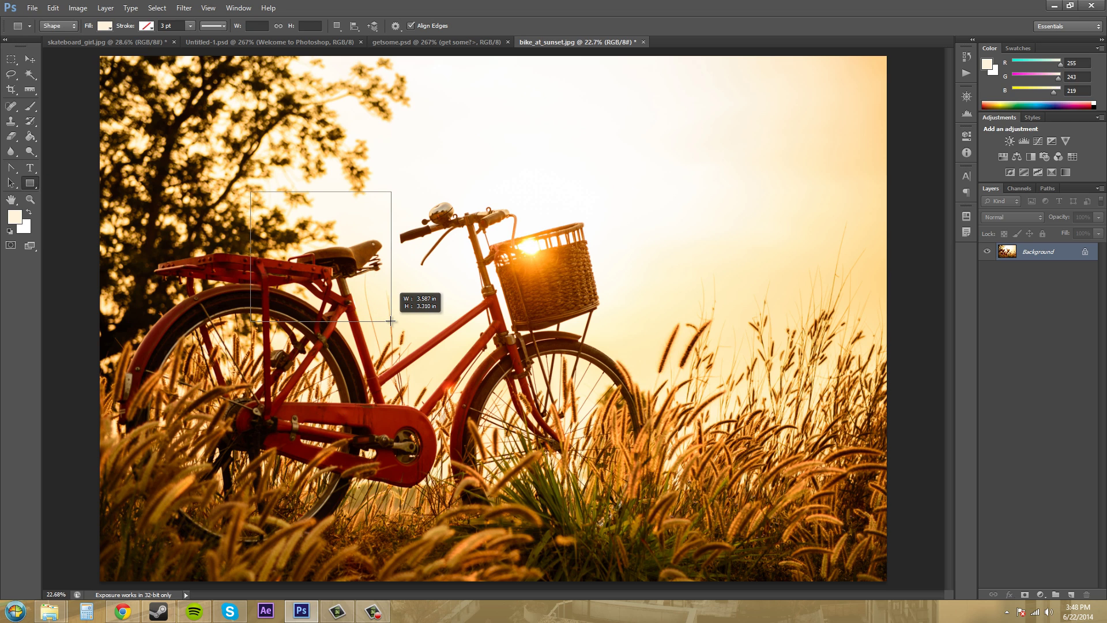
drag(316, 232, 326, 261)
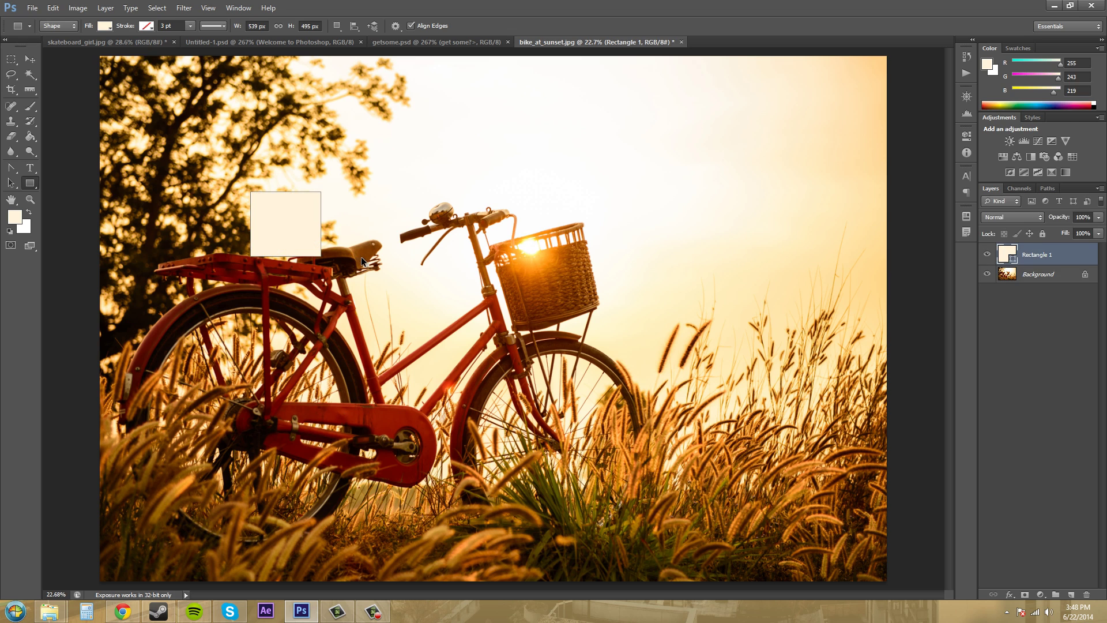
key(ctrl+z)
Set the shape fill to dark blue and draw rectangles by the bike seat and over the right-hand grass
click(105, 26)
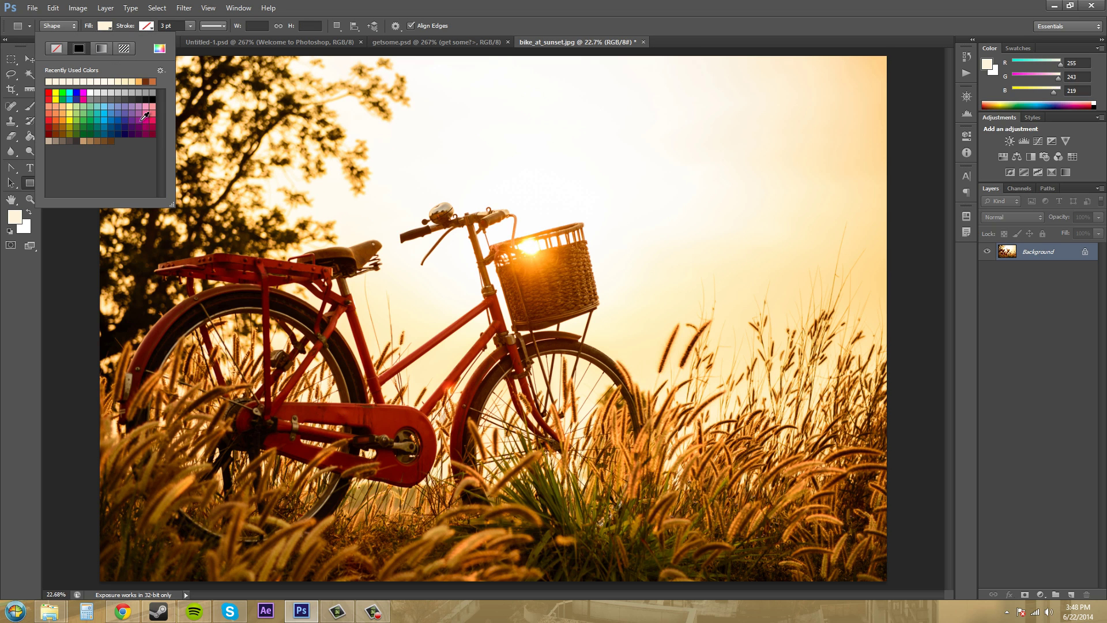
click(124, 122)
drag(252, 189, 372, 299)
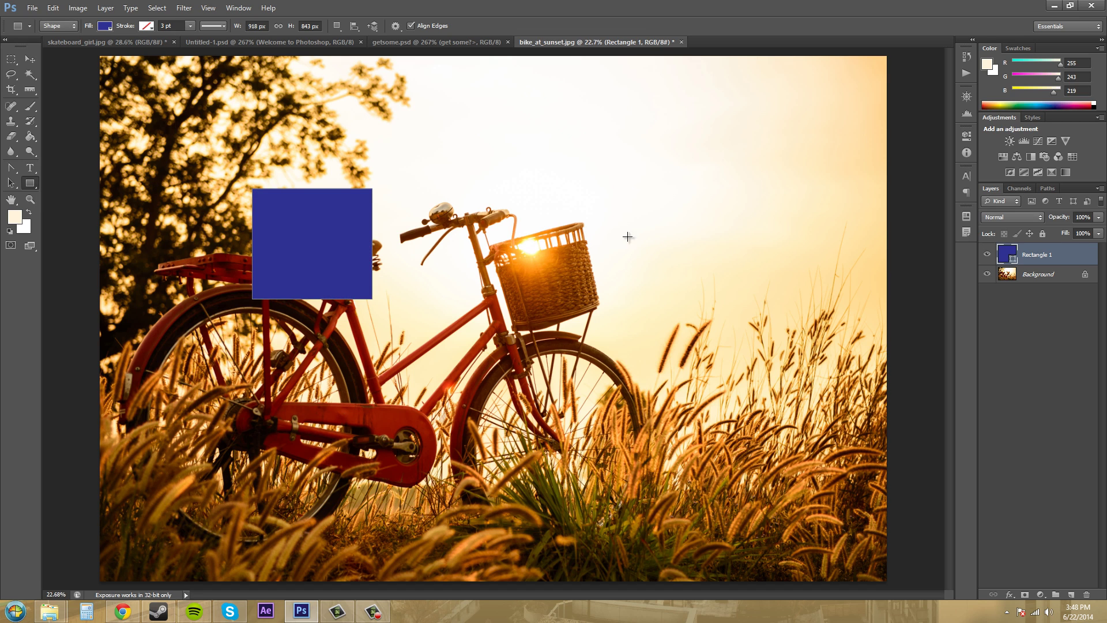
drag(654, 296, 789, 414)
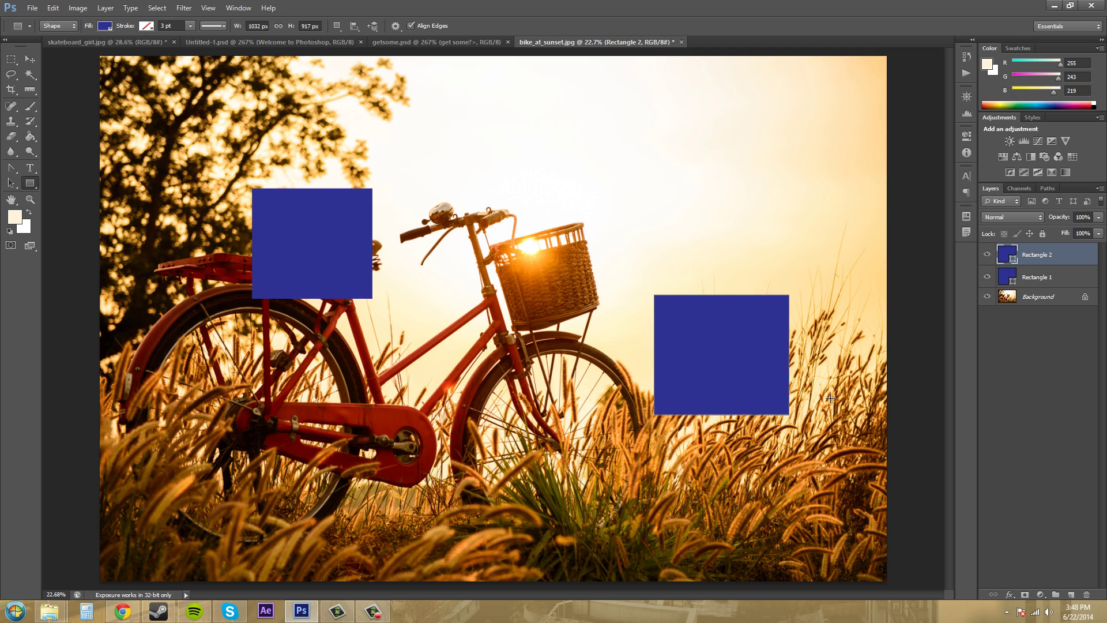
Turn on View > Rulers so rulers appear along the image's top and left edges
click(153, 10)
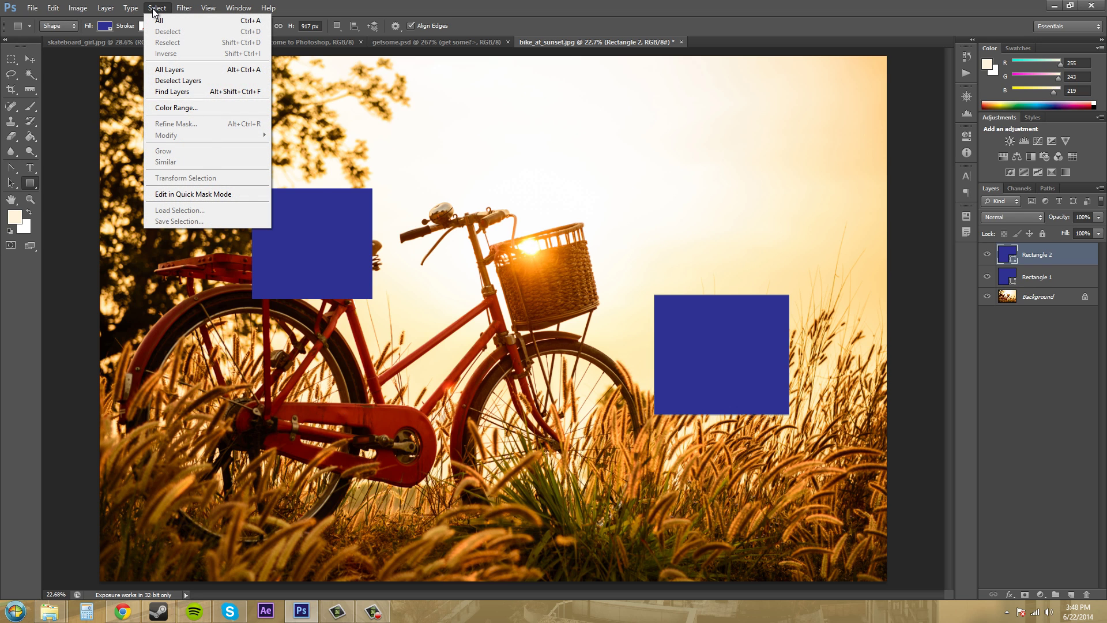
mouse_move(208, 10)
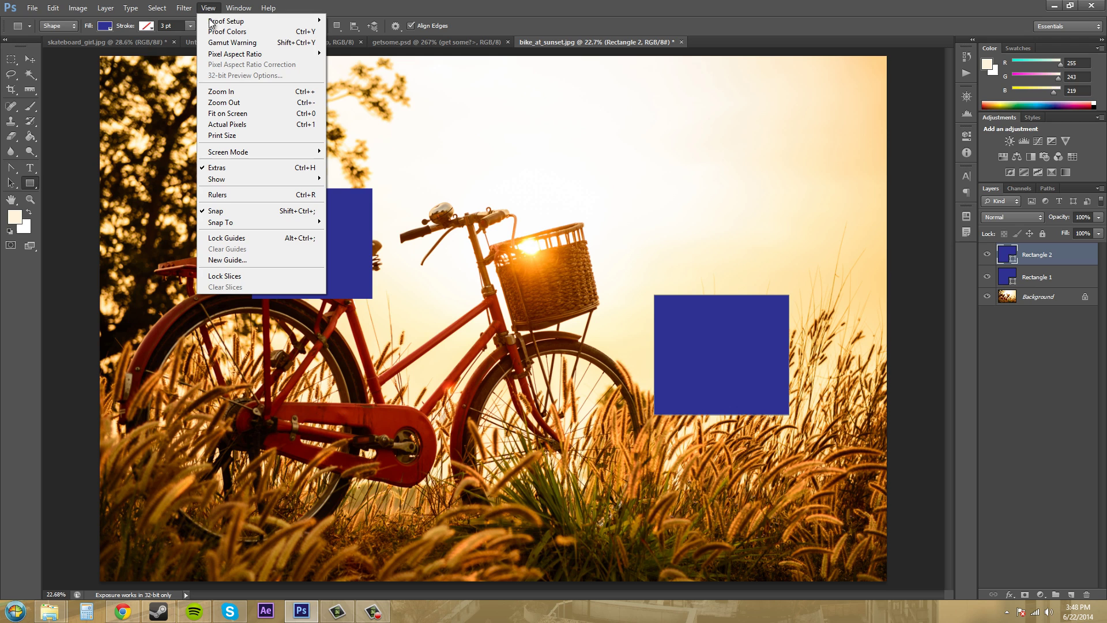
click(235, 195)
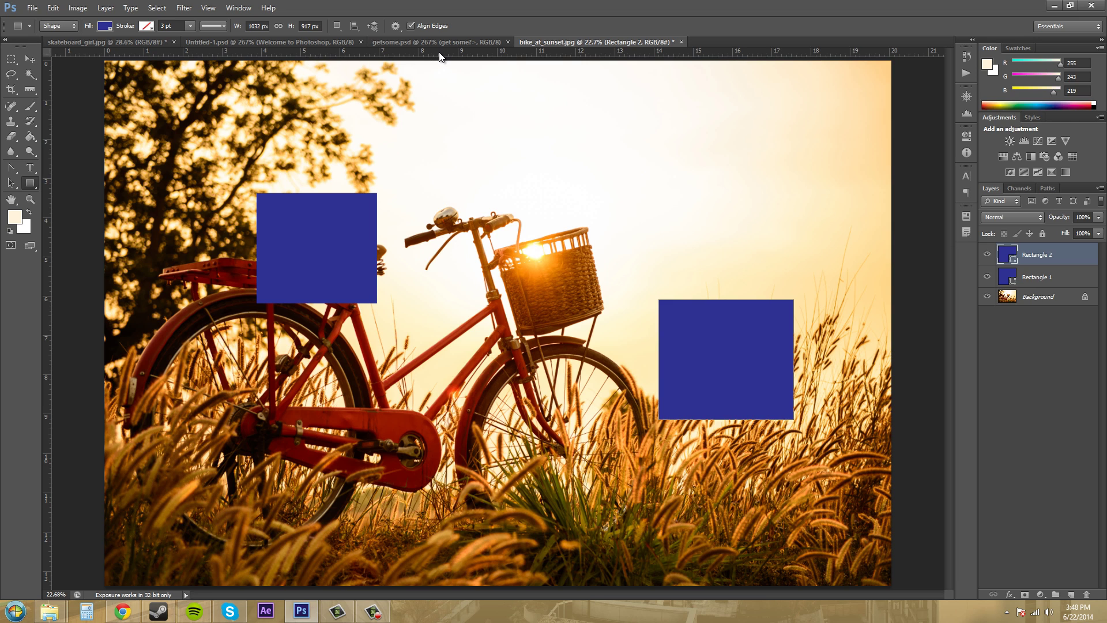
Snap Rectangle 1 down to a horizontal guide at Rectangle 2's top edge, then remove the guide
drag(441, 56, 503, 297)
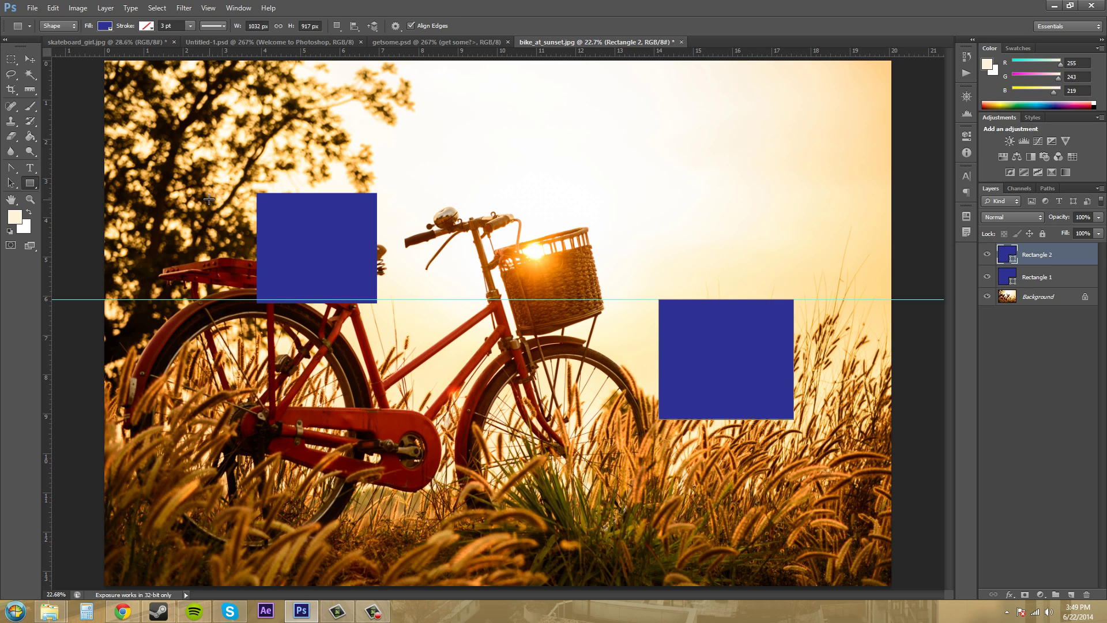
click(1041, 278)
click(32, 58)
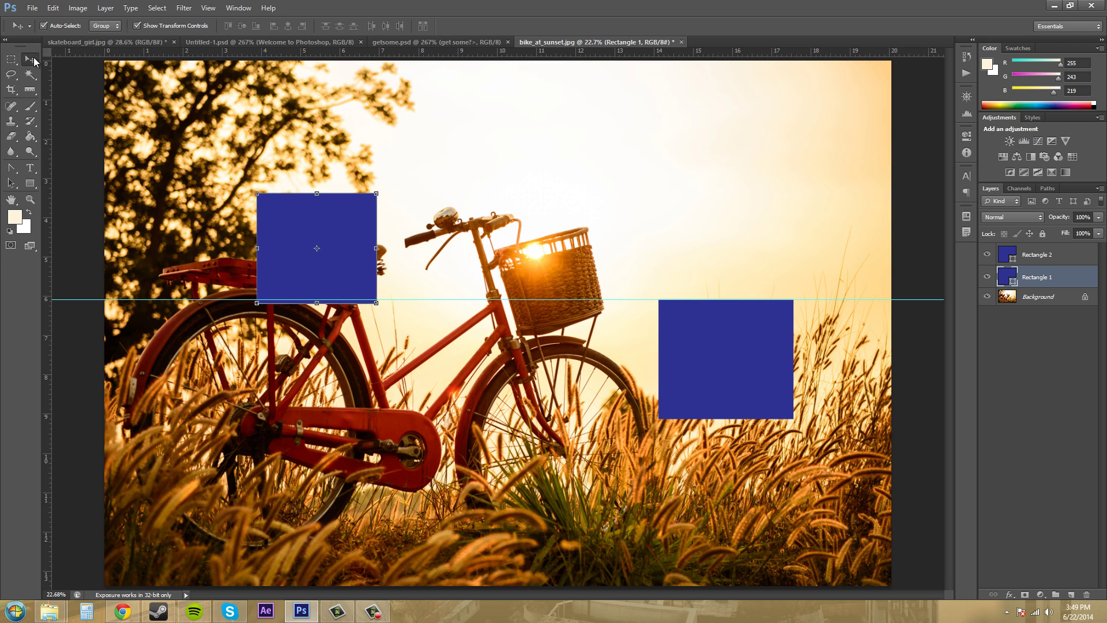
drag(340, 224, 341, 327)
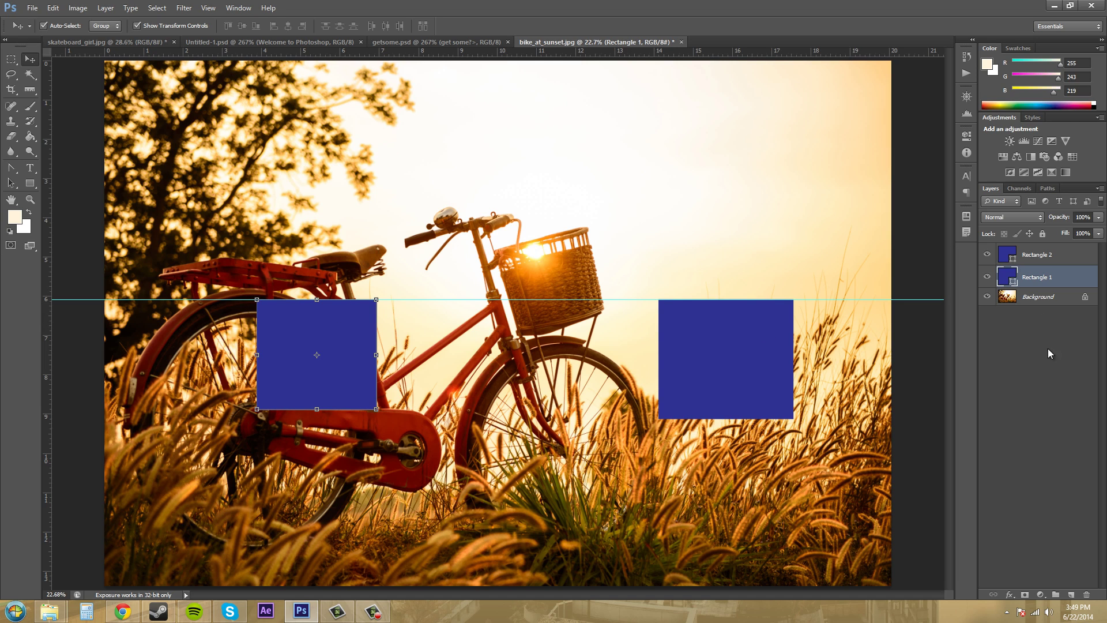
click(1035, 366)
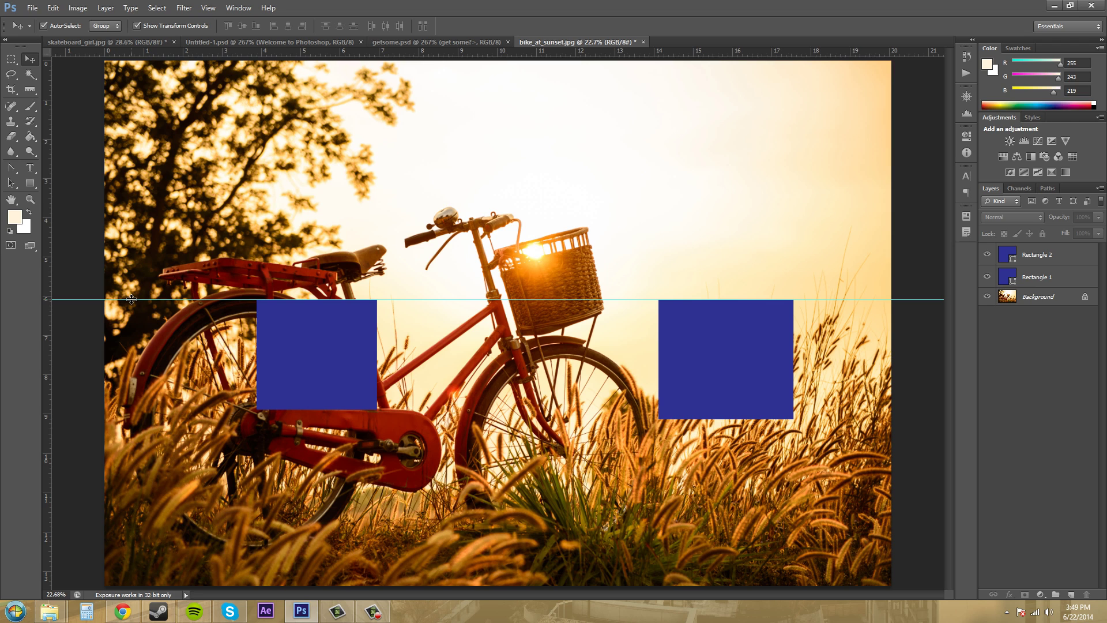
drag(131, 300, 115, 51)
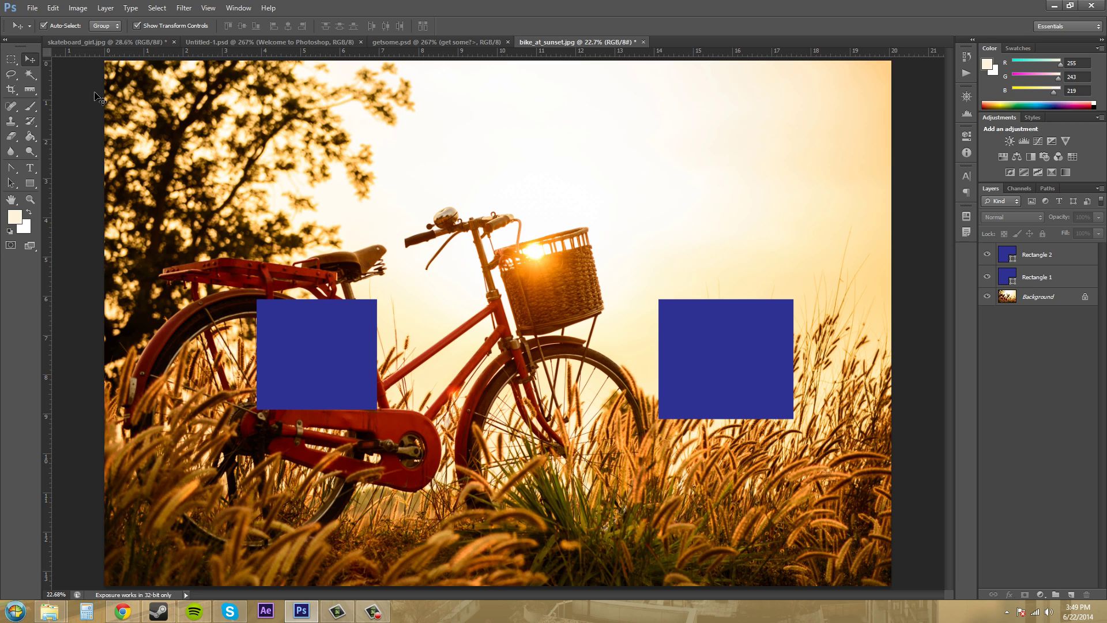
Snap both squares to a vertical guide at Rectangle 2's left edge, then remove the guide
drag(50, 276, 658, 336)
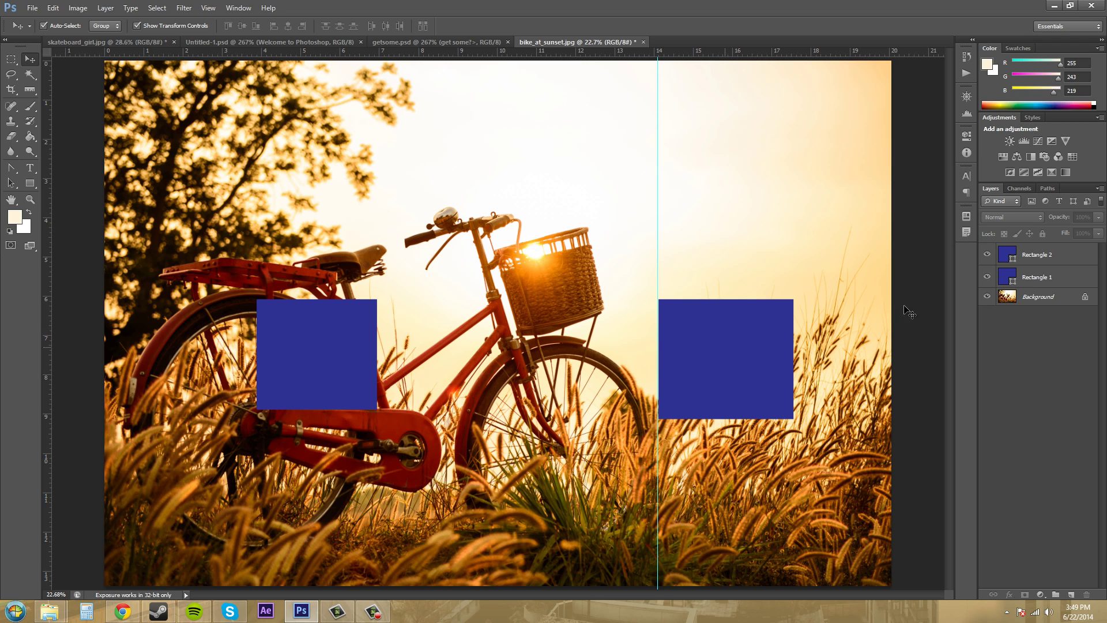
click(1030, 258)
drag(696, 359, 699, 362)
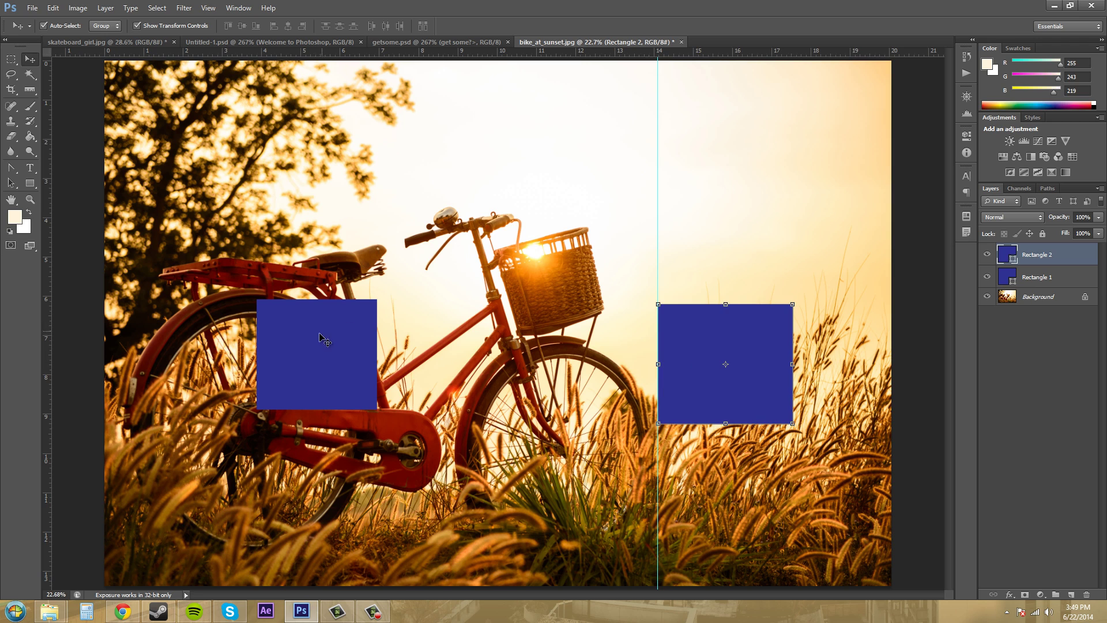
click(1031, 284)
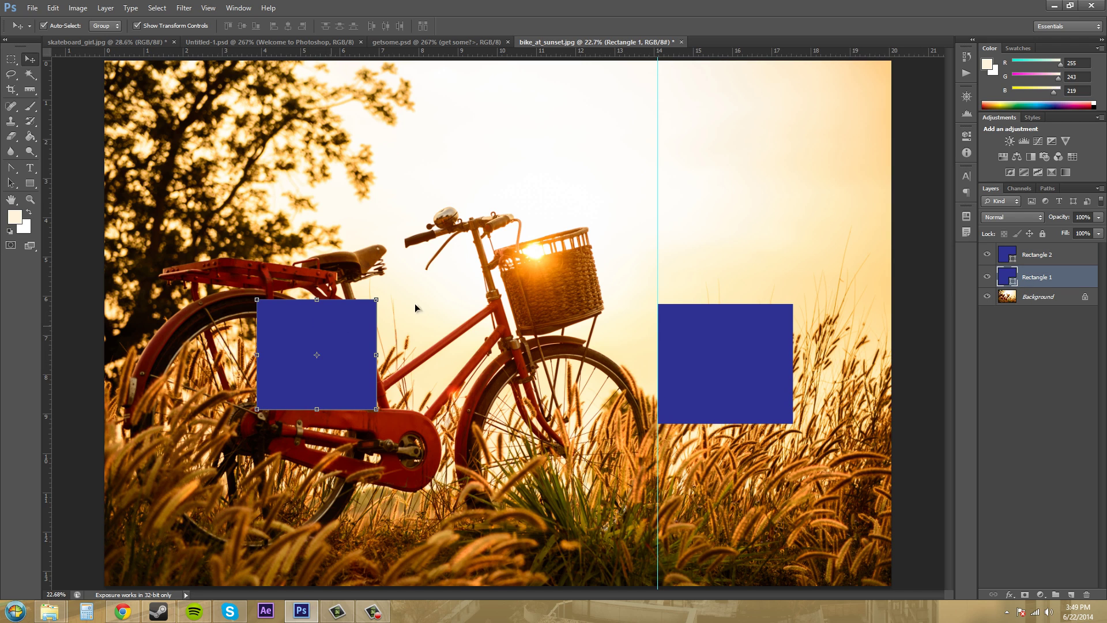
drag(332, 326, 615, 187)
click(759, 209)
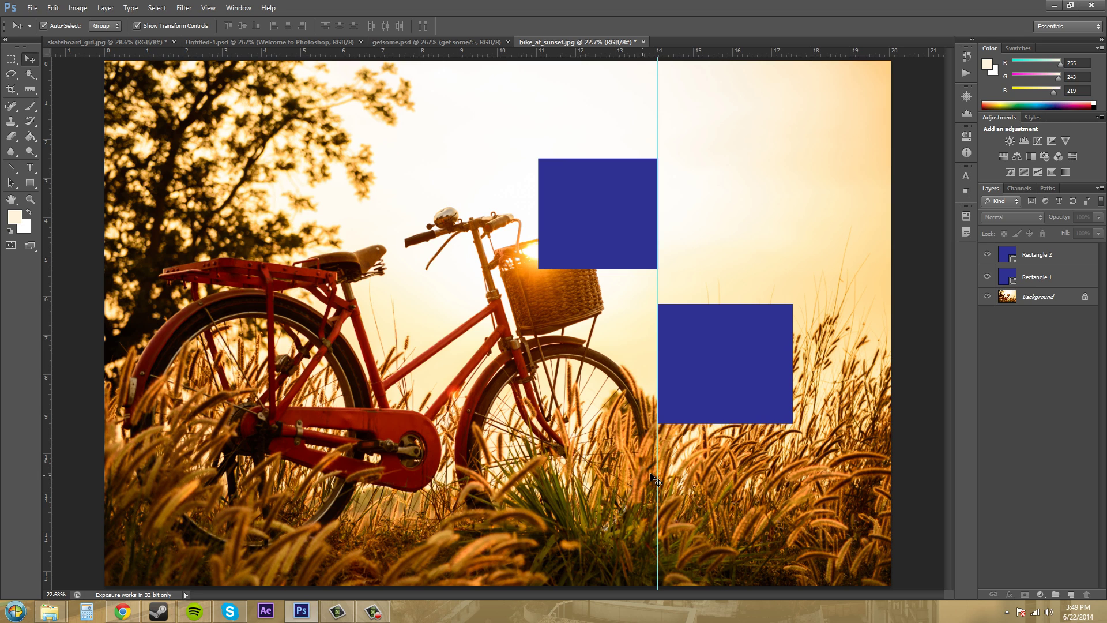
drag(658, 467, 46, 451)
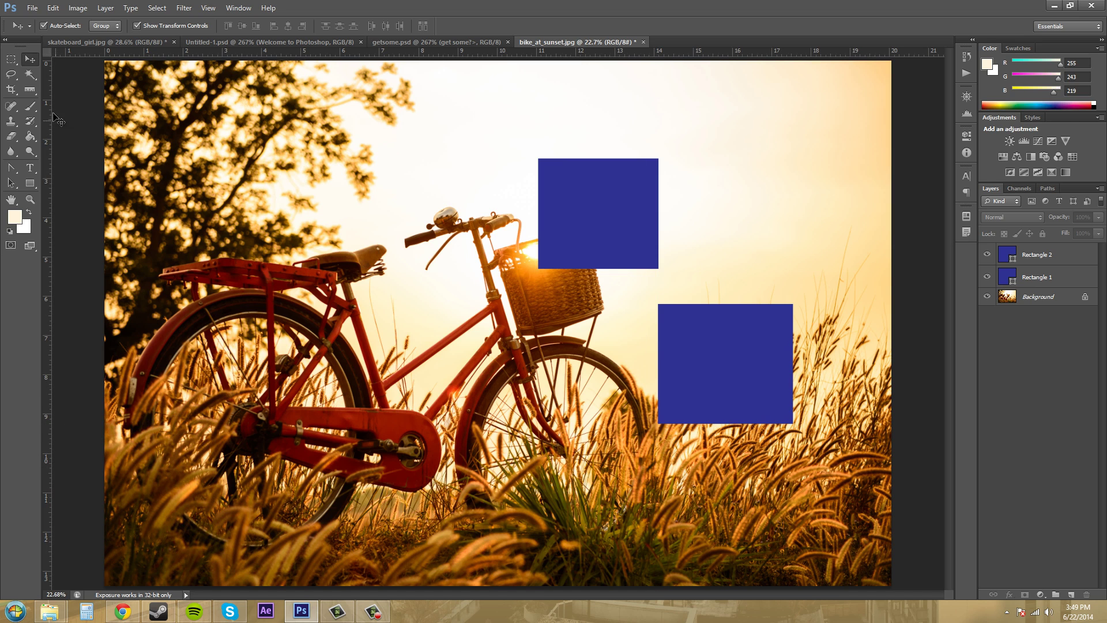
drag(30, 89, 56, 94)
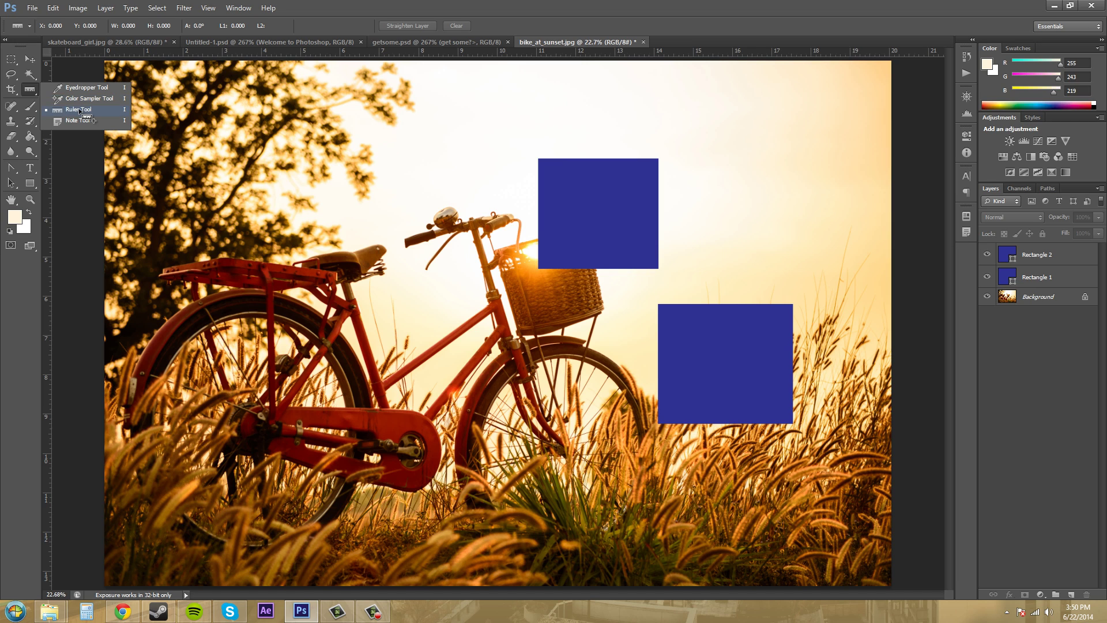
Draw a Ruler tool line across the photo and drag its endpoint, reading angle and length
click(76, 109)
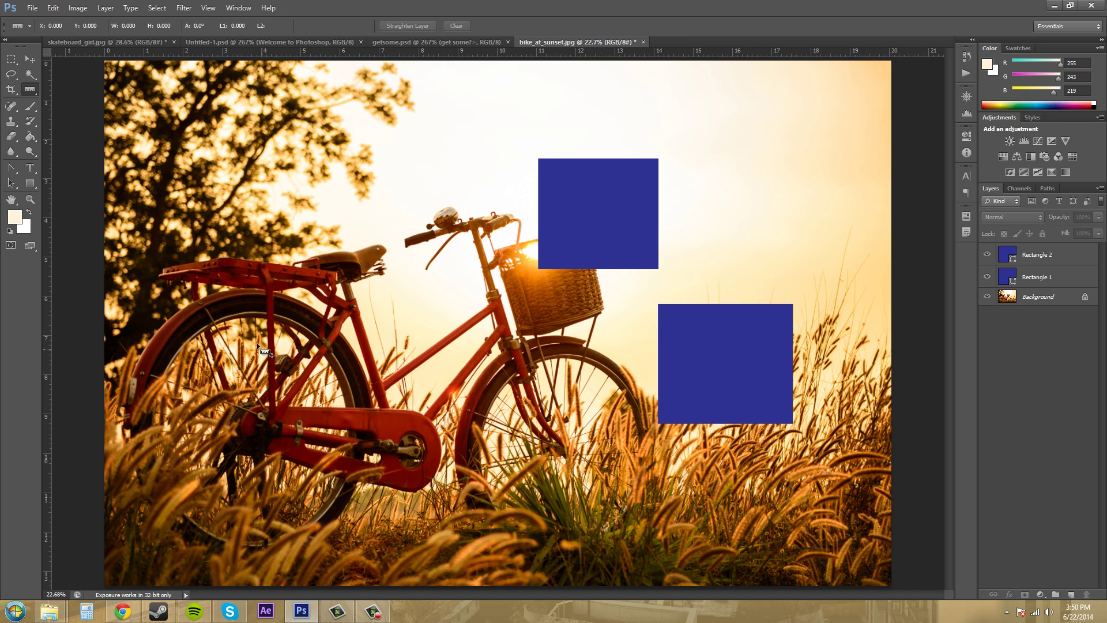
drag(240, 330, 504, 135)
drag(504, 135, 485, 166)
mouse_move(484, 165)
mouse_down()
mouse_move(469, 166)
mouse_move(502, 167)
mouse_move(461, 170)
mouse_move(488, 170)
mouse_up()
drag(485, 170, 459, 183)
Move the upper blue square, Rectangle 1, slightly down and to the right
click(31, 59)
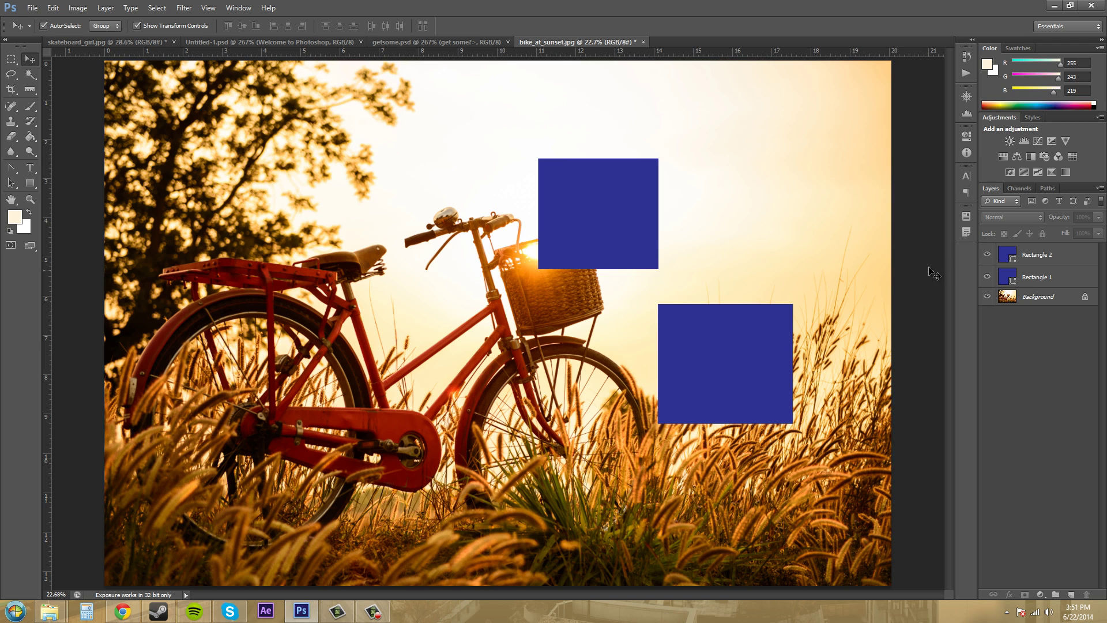
click(1037, 278)
drag(645, 236, 658, 255)
Convert the locked Background into Layer 0 and switch back to the Ruler tool
double_click(1026, 297)
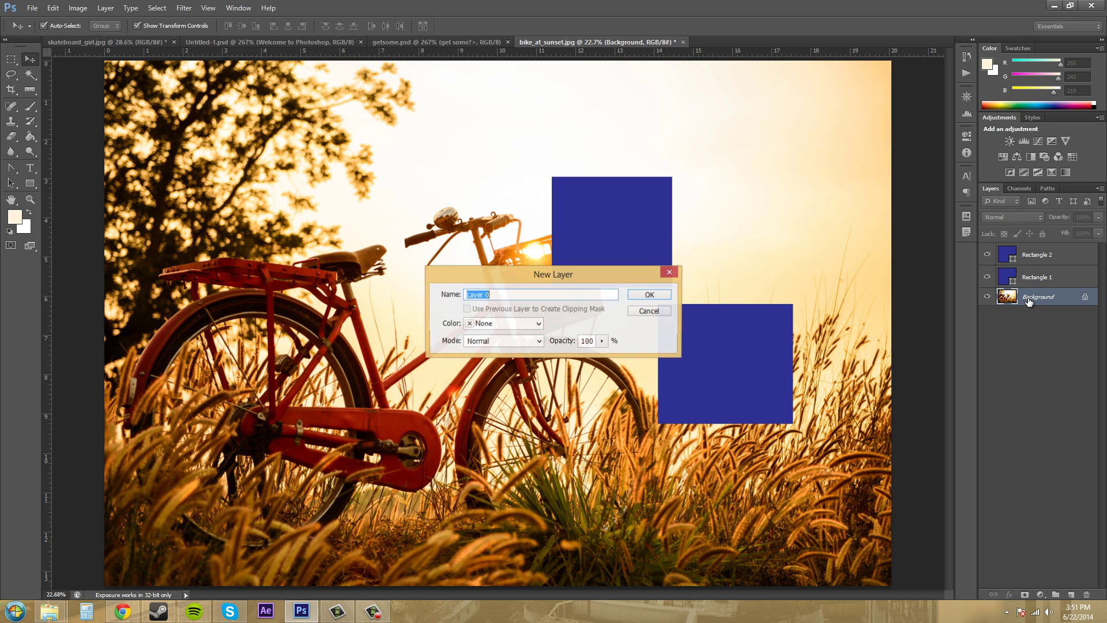
click(649, 311)
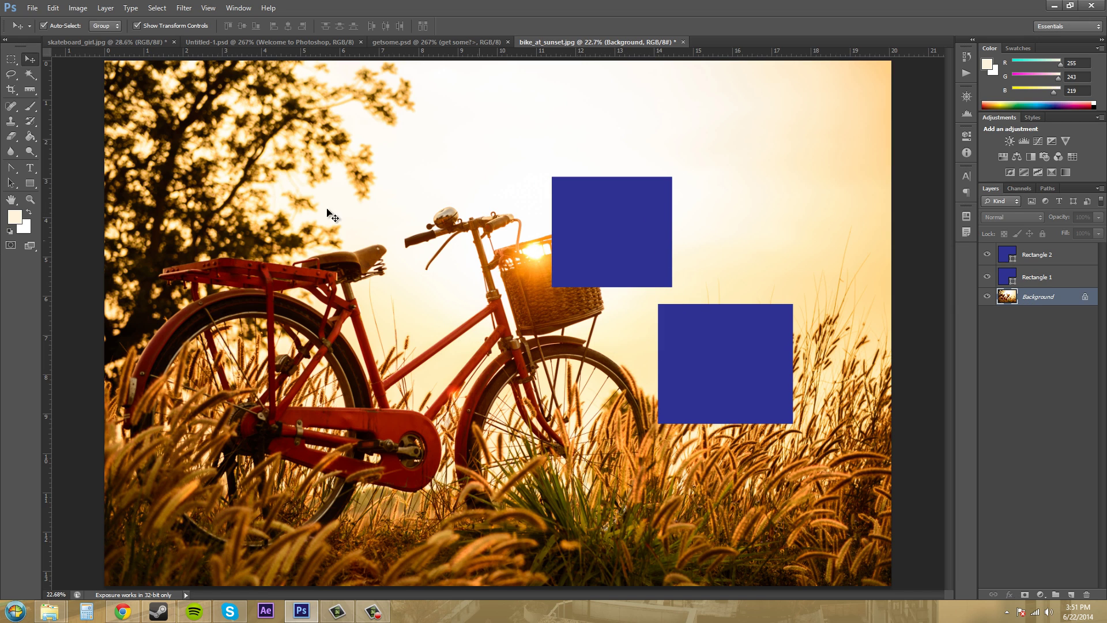
click(30, 89)
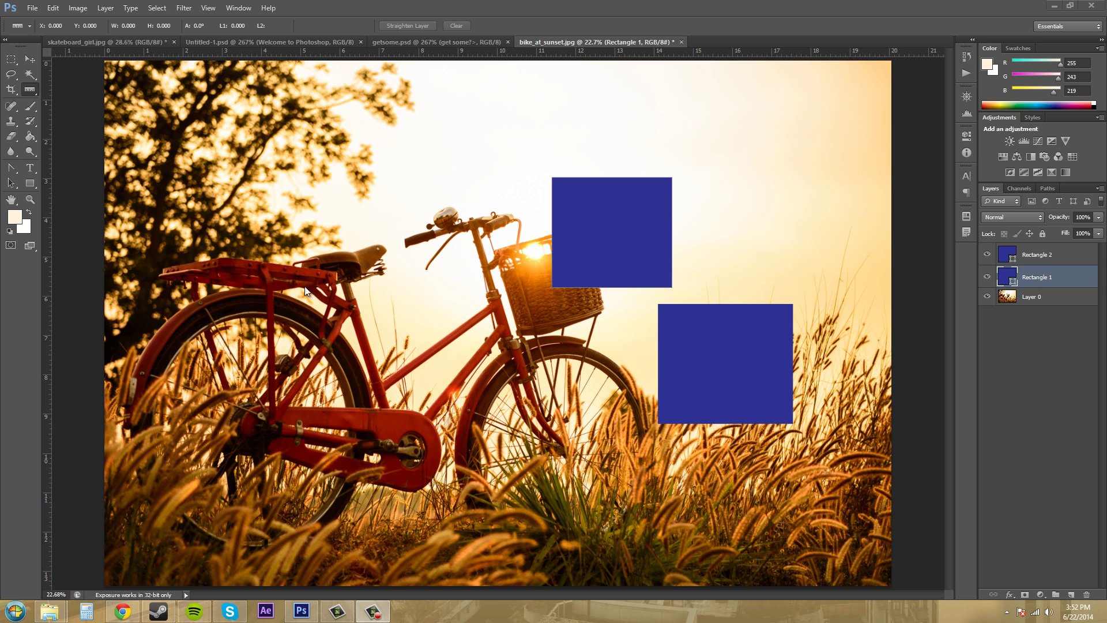
click(32, 92)
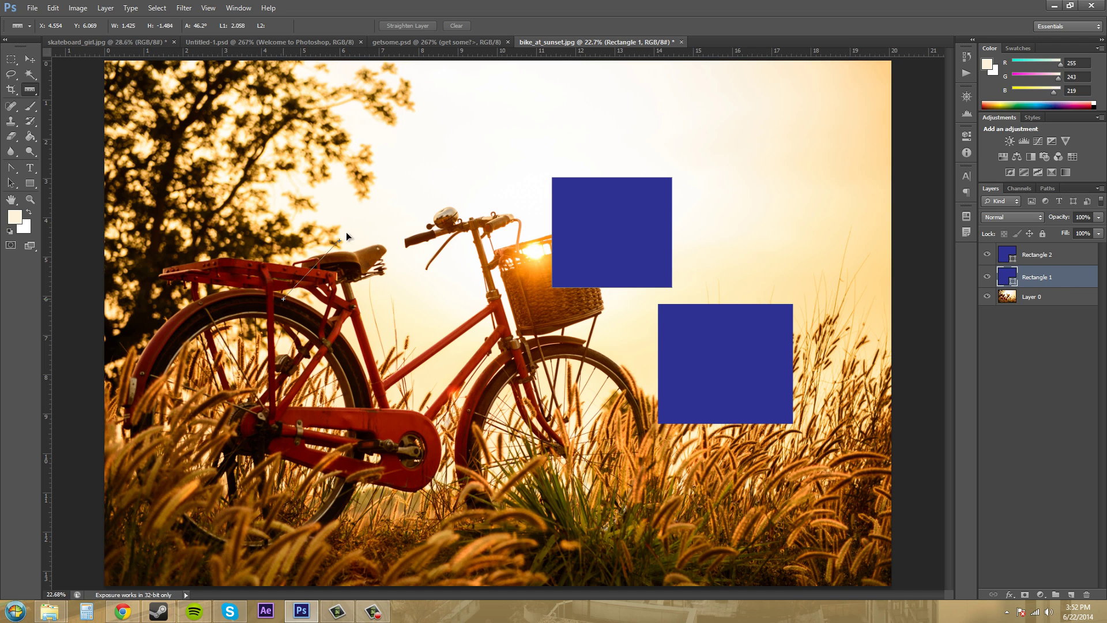
drag(347, 234, 498, 135)
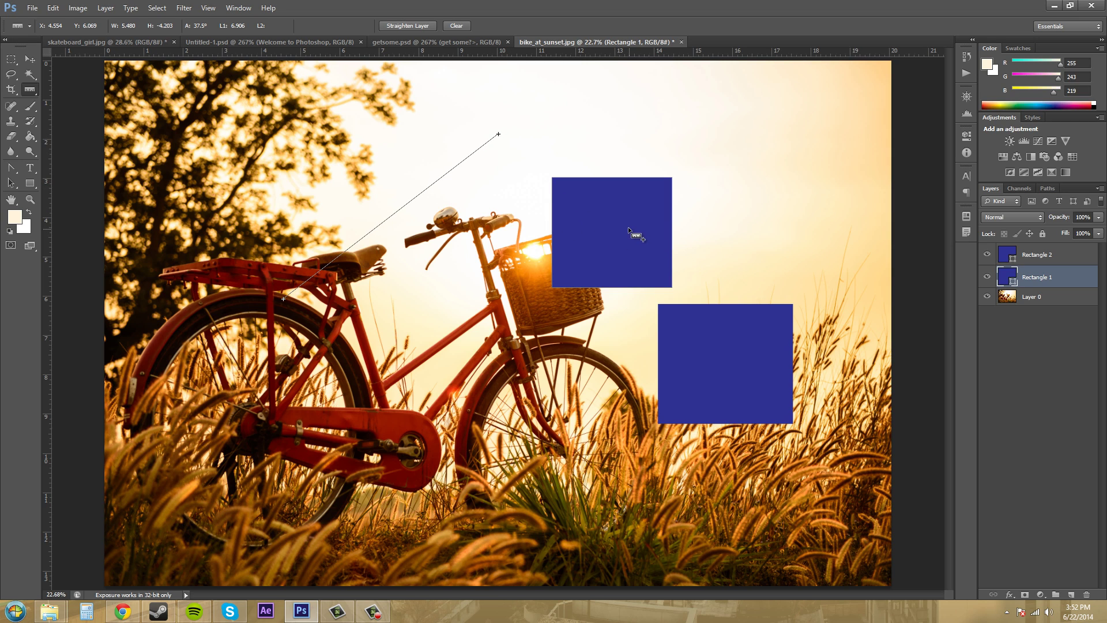
click(407, 26)
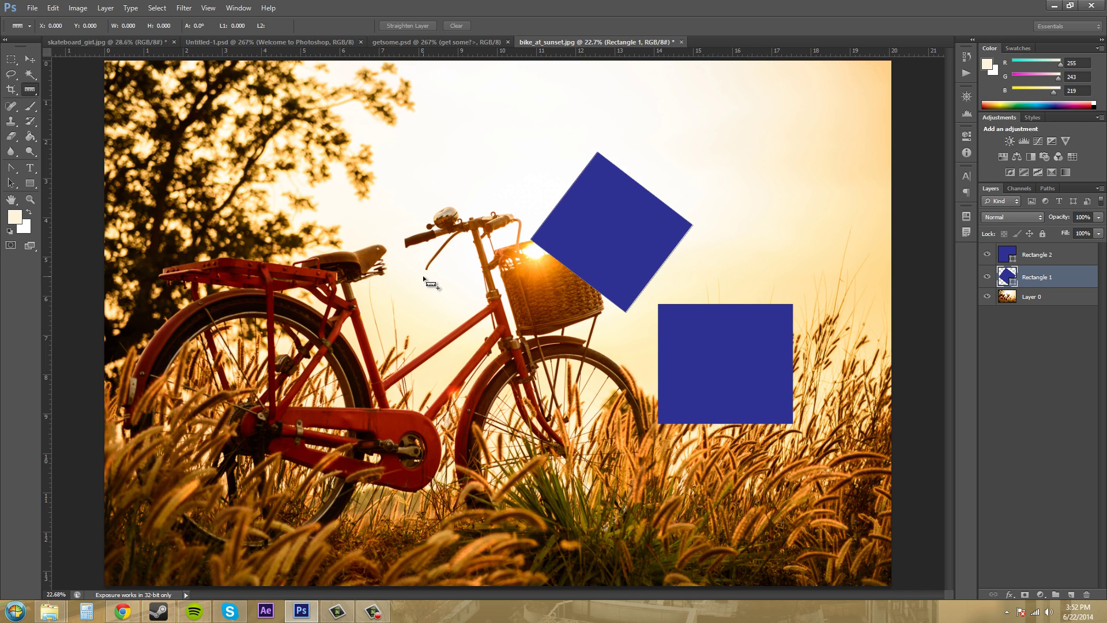
key(ctrl+z)
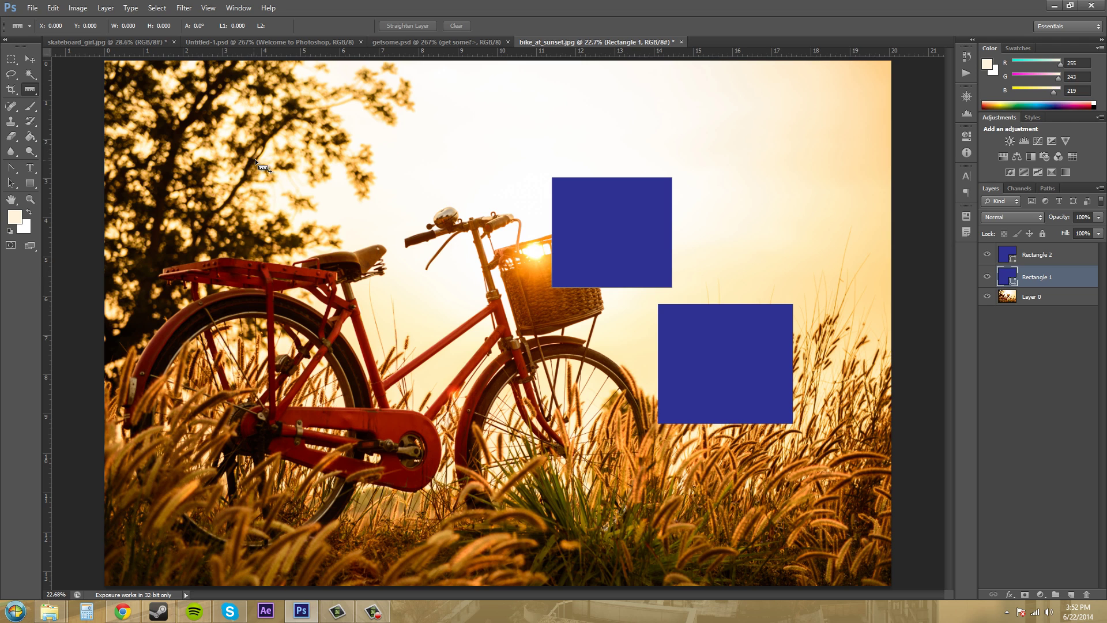
drag(381, 157, 496, 159)
drag(451, 160, 386, 292)
drag(337, 340, 118, 353)
drag(95, 318, 186, 228)
click(458, 25)
drag(695, 118, 597, 216)
drag(583, 282, 483, 198)
drag(586, 112, 774, 92)
drag(700, 162, 588, 124)
drag(745, 124, 735, 181)
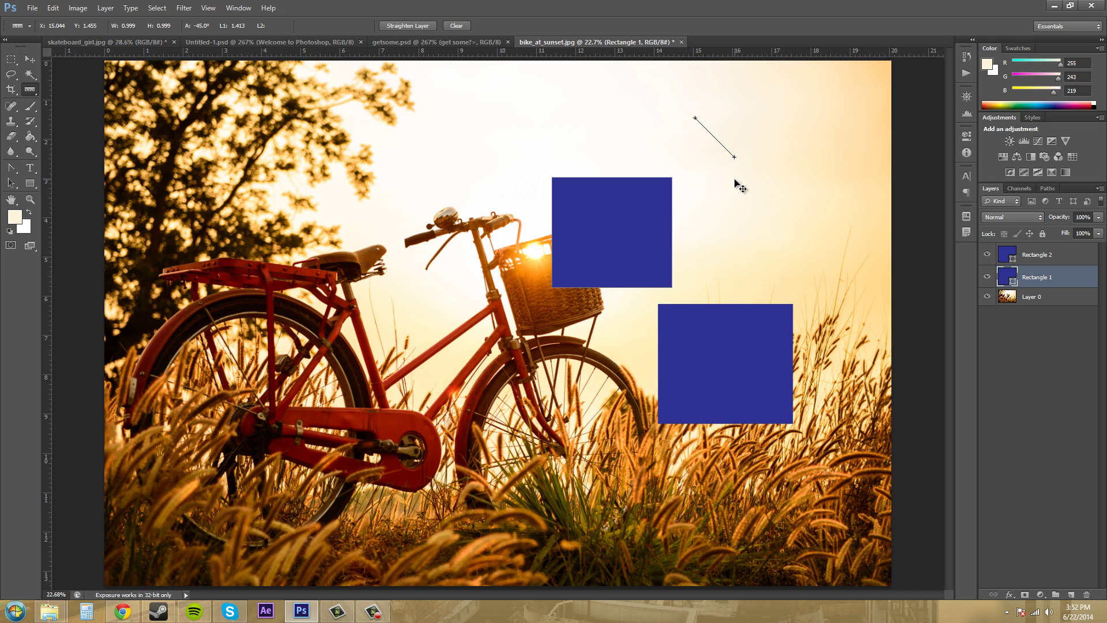
click(52, 8)
click(73, 44)
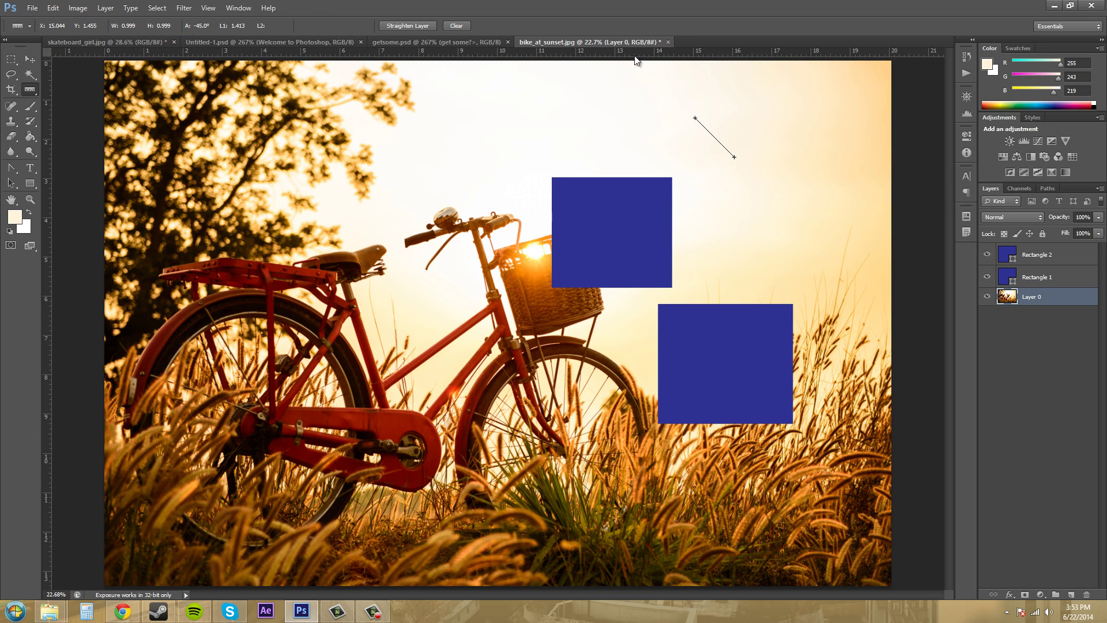
click(456, 25)
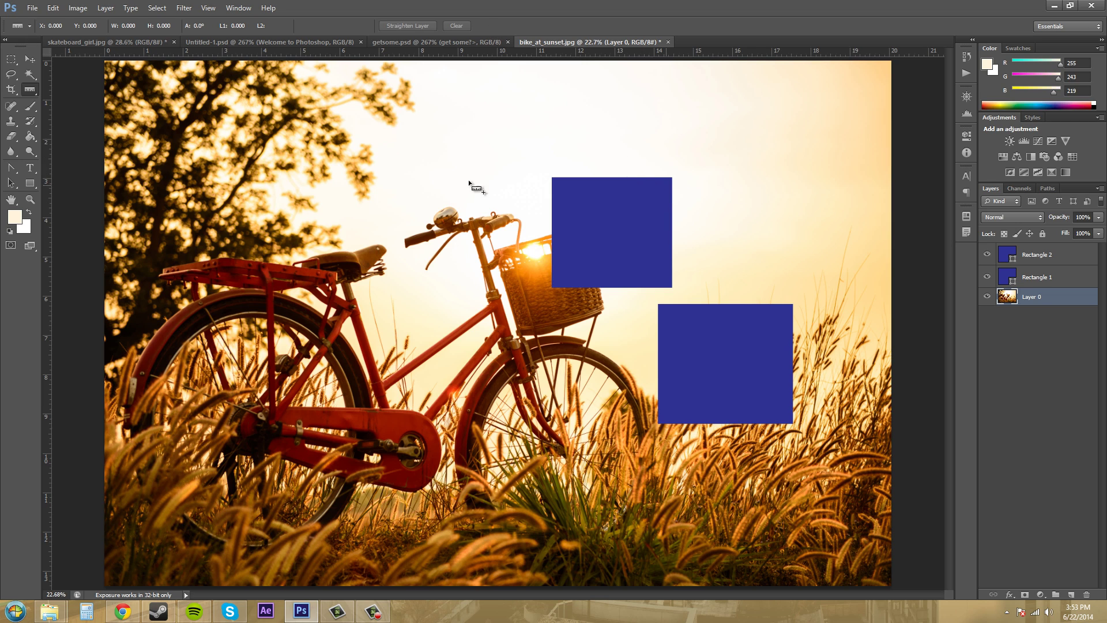
drag(338, 248, 596, 132)
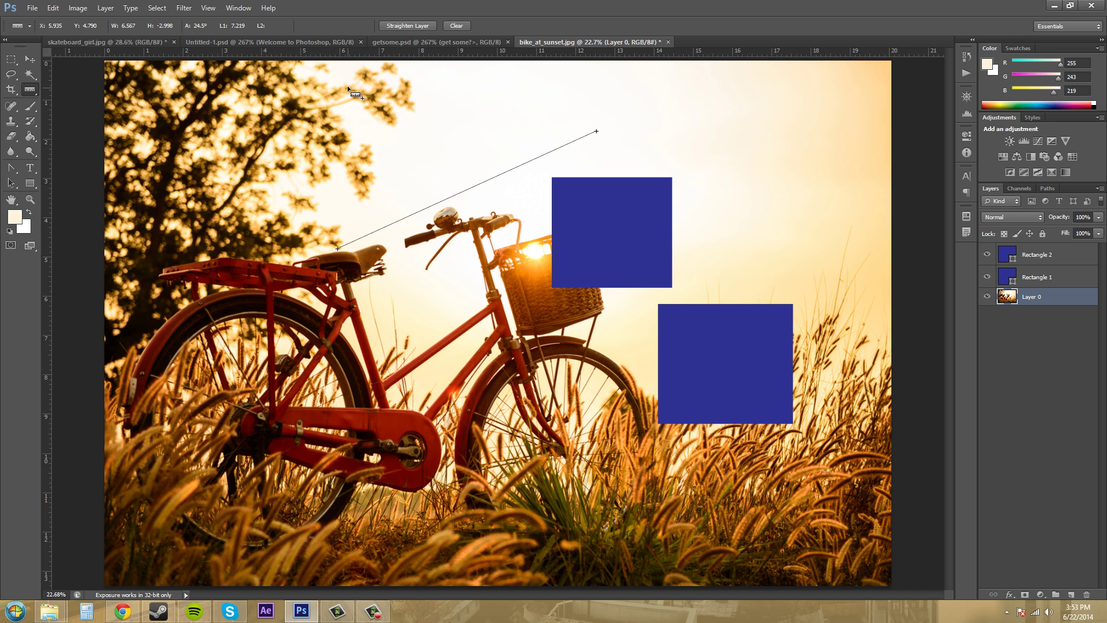
click(459, 25)
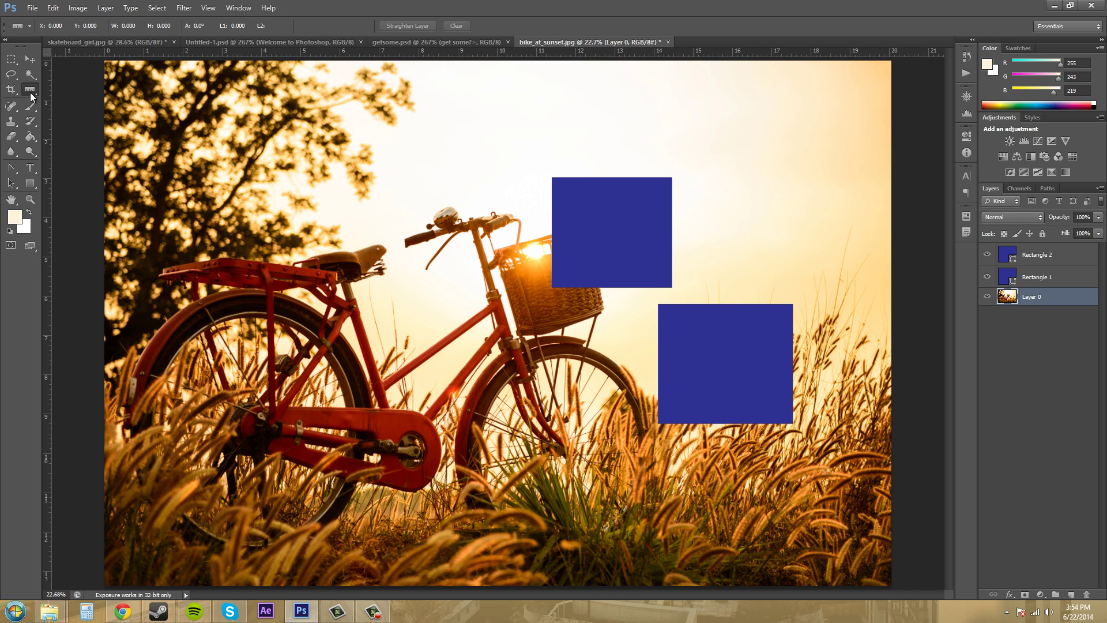
click(1051, 281)
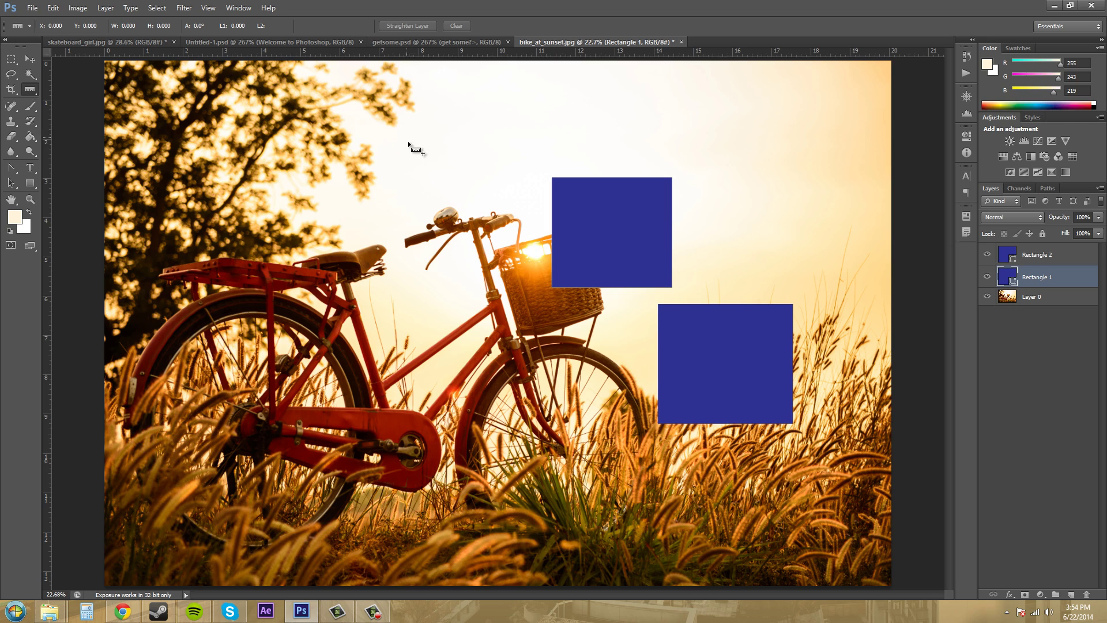
Draw a nearly level ruler line across the sky and add a second protractor arm
drag(529, 143, 665, 131)
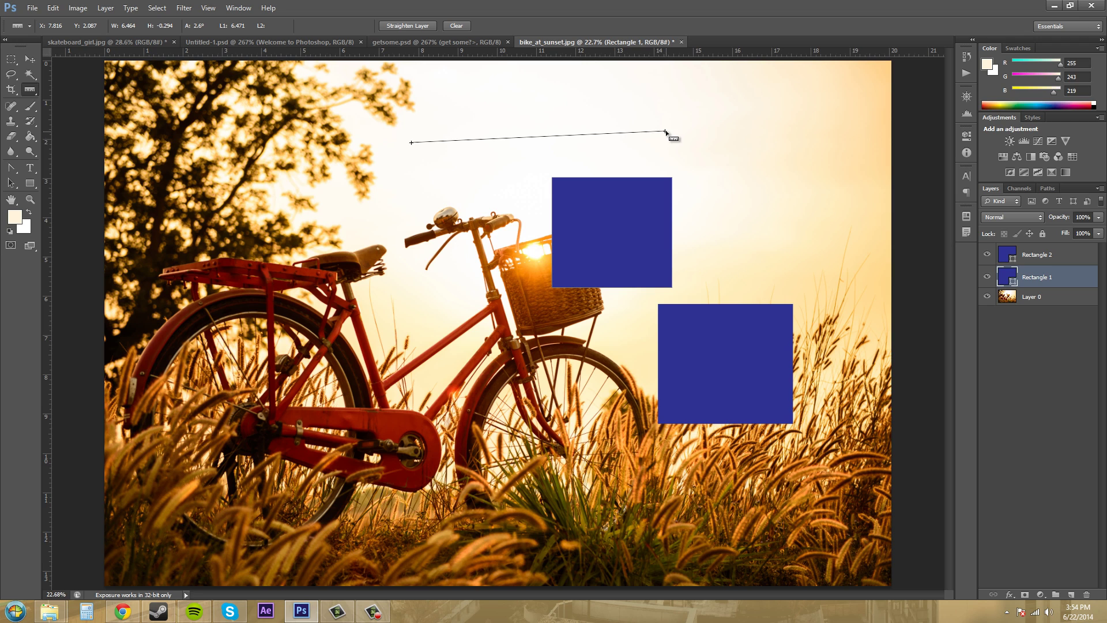
mouse_move(665, 132)
mouse_down()
mouse_move(667, 144)
mouse_move(677, 118)
mouse_move(661, 130)
mouse_up()
drag(661, 131, 818, 279)
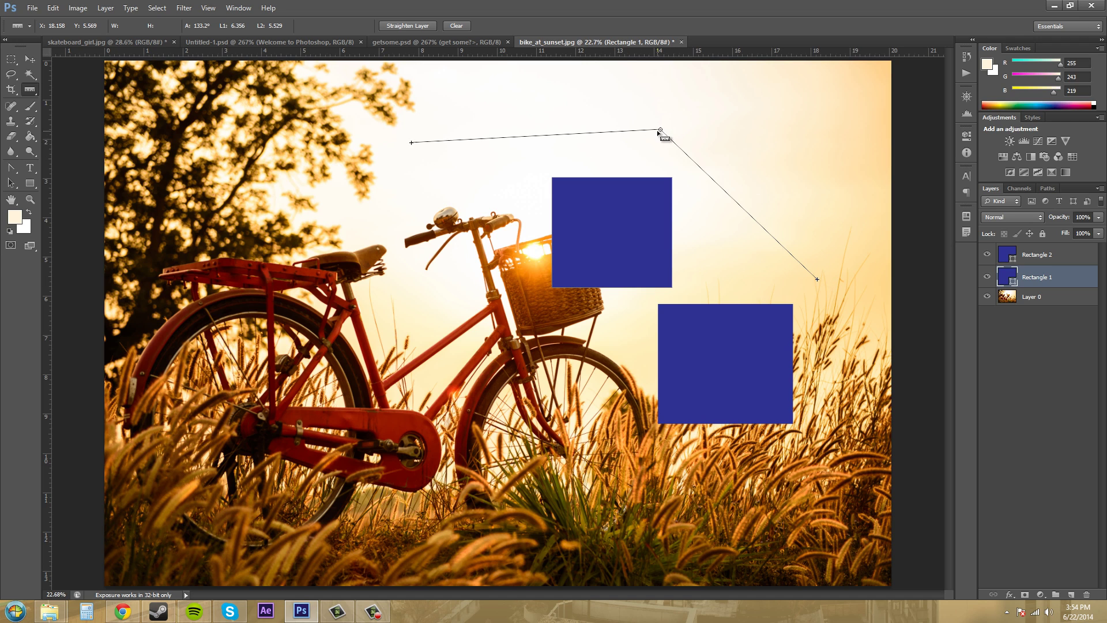
mouse_move(663, 131)
mouse_down()
mouse_move(684, 117)
mouse_move(643, 162)
mouse_move(627, 129)
mouse_move(669, 135)
mouse_move(644, 146)
mouse_move(654, 128)
mouse_up()
Adjust the protractor arms to about 150°, then start a new 36.8° diagonal measurement
drag(812, 282, 805, 200)
drag(789, 241, 829, 220)
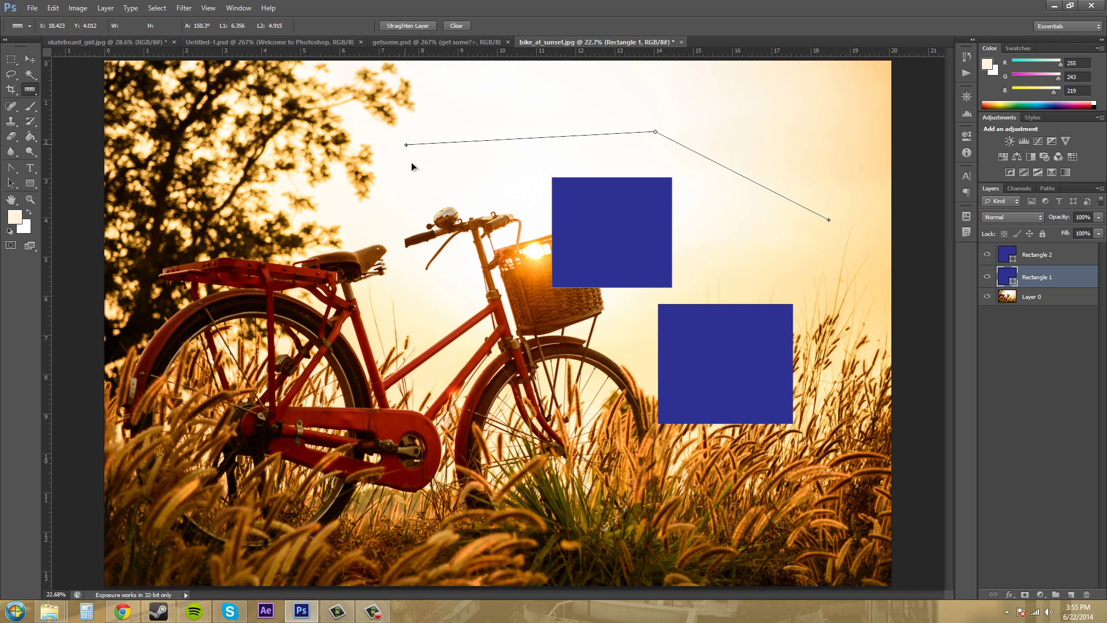
drag(412, 166, 440, 112)
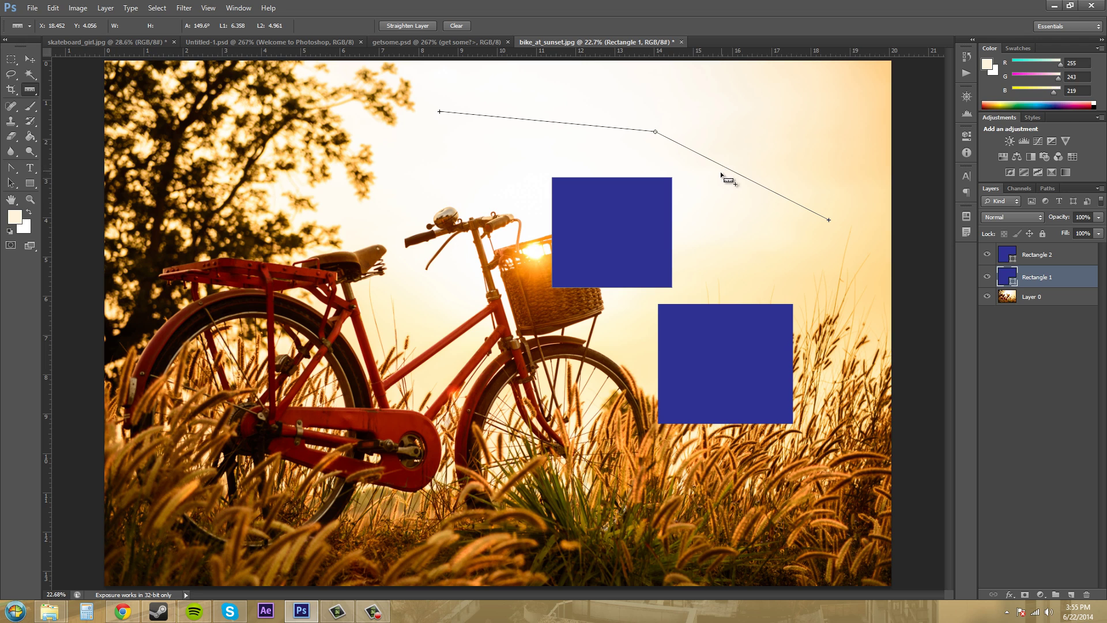
drag(717, 192, 851, 96)
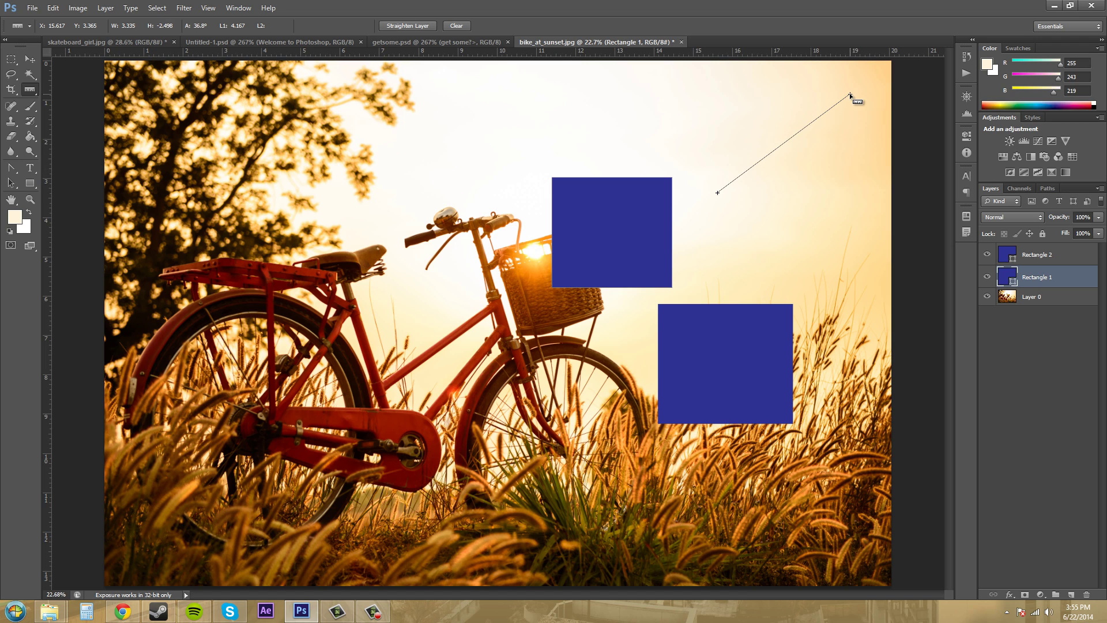
Draw several trial ruler lines, ending with a 47.1°, 4.356-long diagonal between the squares
drag(690, 121, 462, 121)
drag(408, 182, 311, 335)
drag(602, 340, 816, 178)
drag(720, 127, 545, 101)
drag(455, 128, 294, 196)
drag(624, 350, 742, 226)
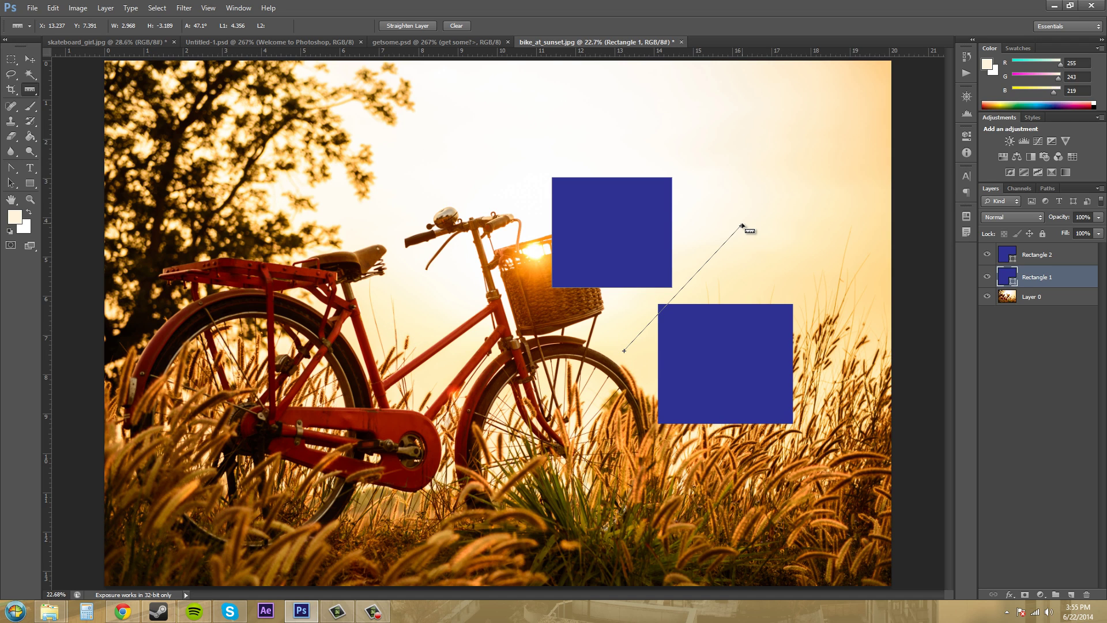